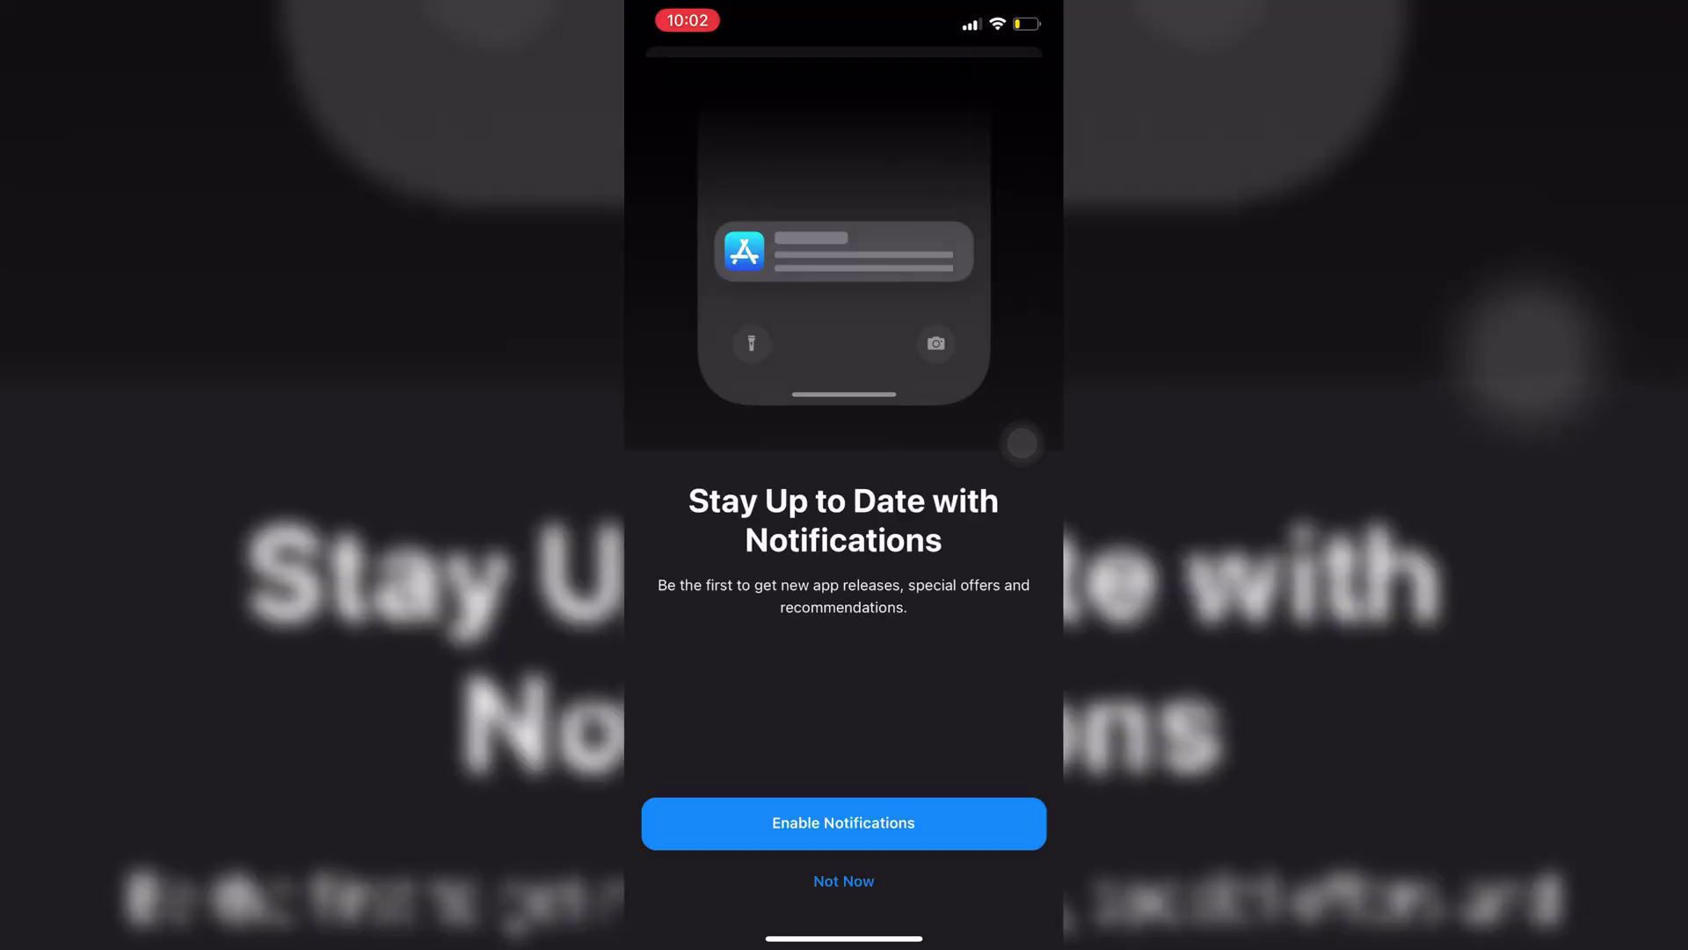
Step: Dismiss the notification prompt and search the App Store for 'spotify'
{"action": "left_click", "coordinate": [843, 880]}
{"action": "left_click", "coordinate": [1017, 890]}
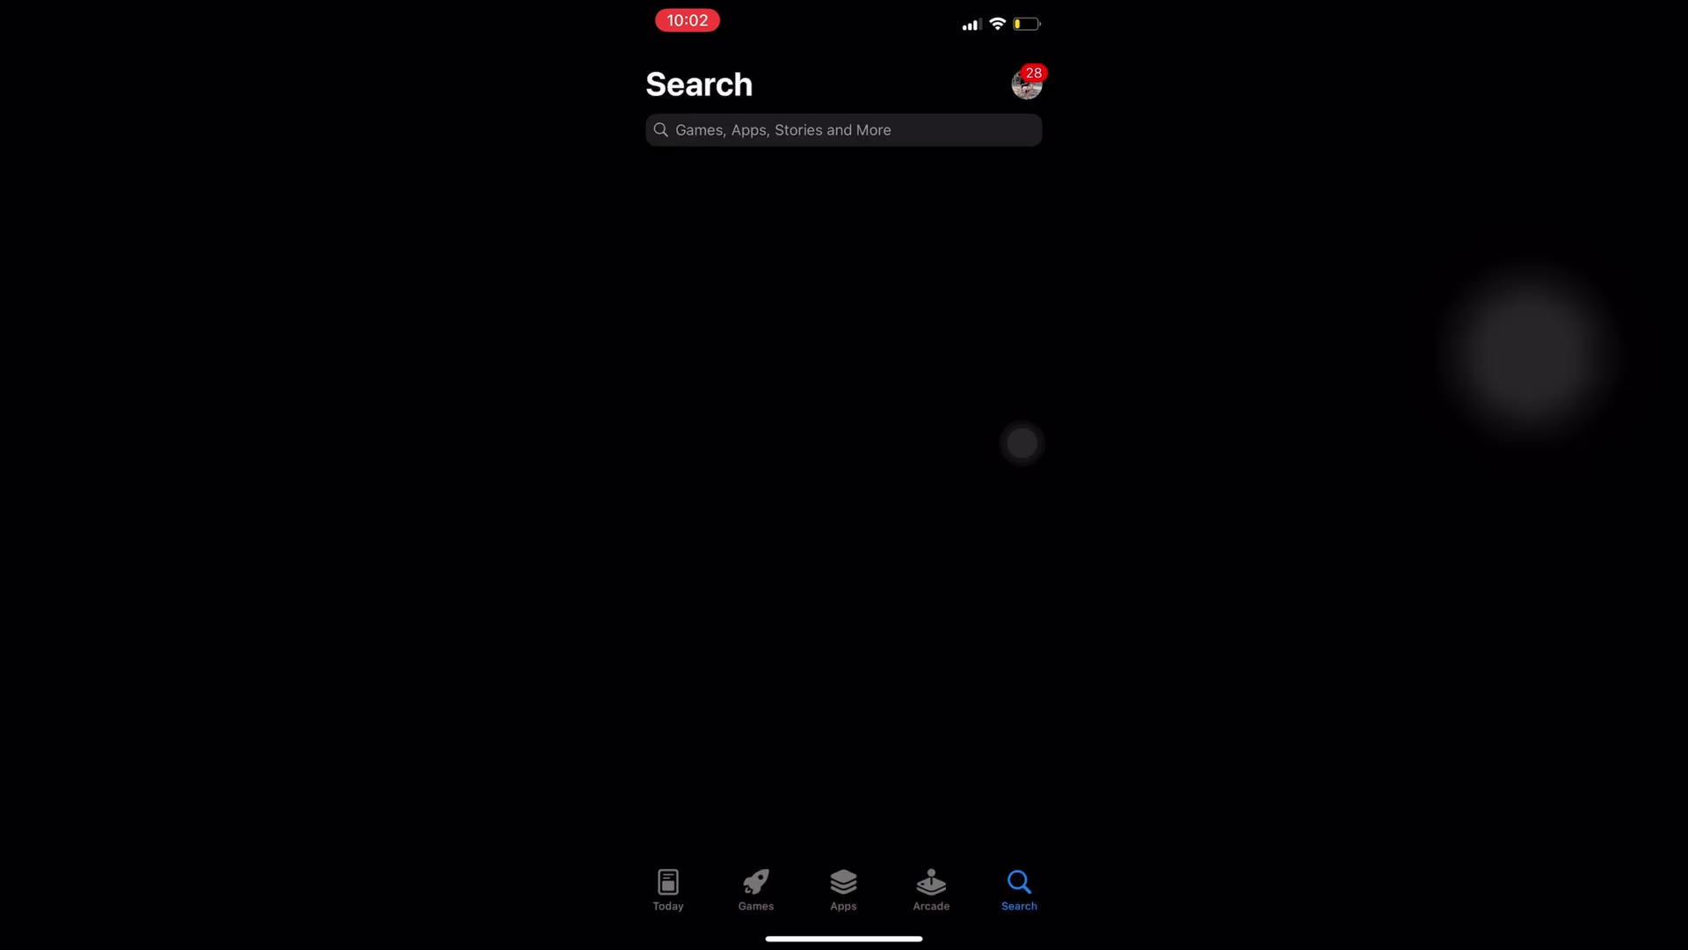
{"action": "left_click", "coordinate": [834, 114]}
{"action": "type", "text": "spotify"}
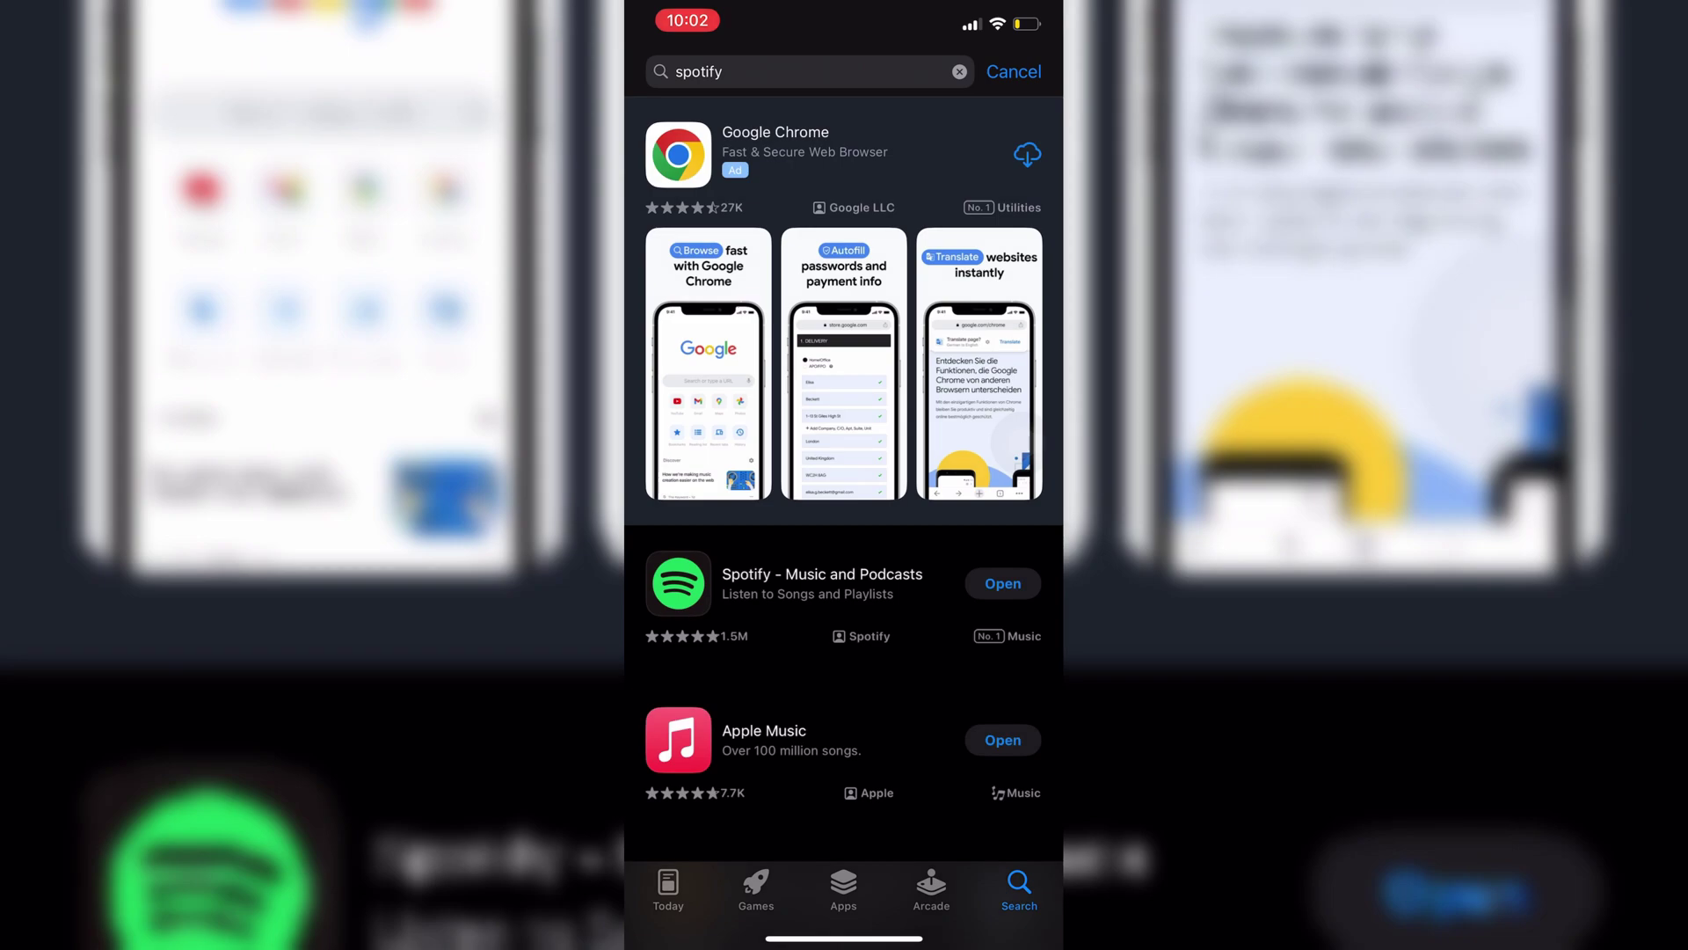
Step: Switch from the App Store to Safari and enter spotify.com/us/wrapped in the address bar
{"action": "left_click_drag", "start_coordinate": [844, 940], "coordinate": [845, 528]}
{"action": "left_click", "coordinate": [906, 414]}
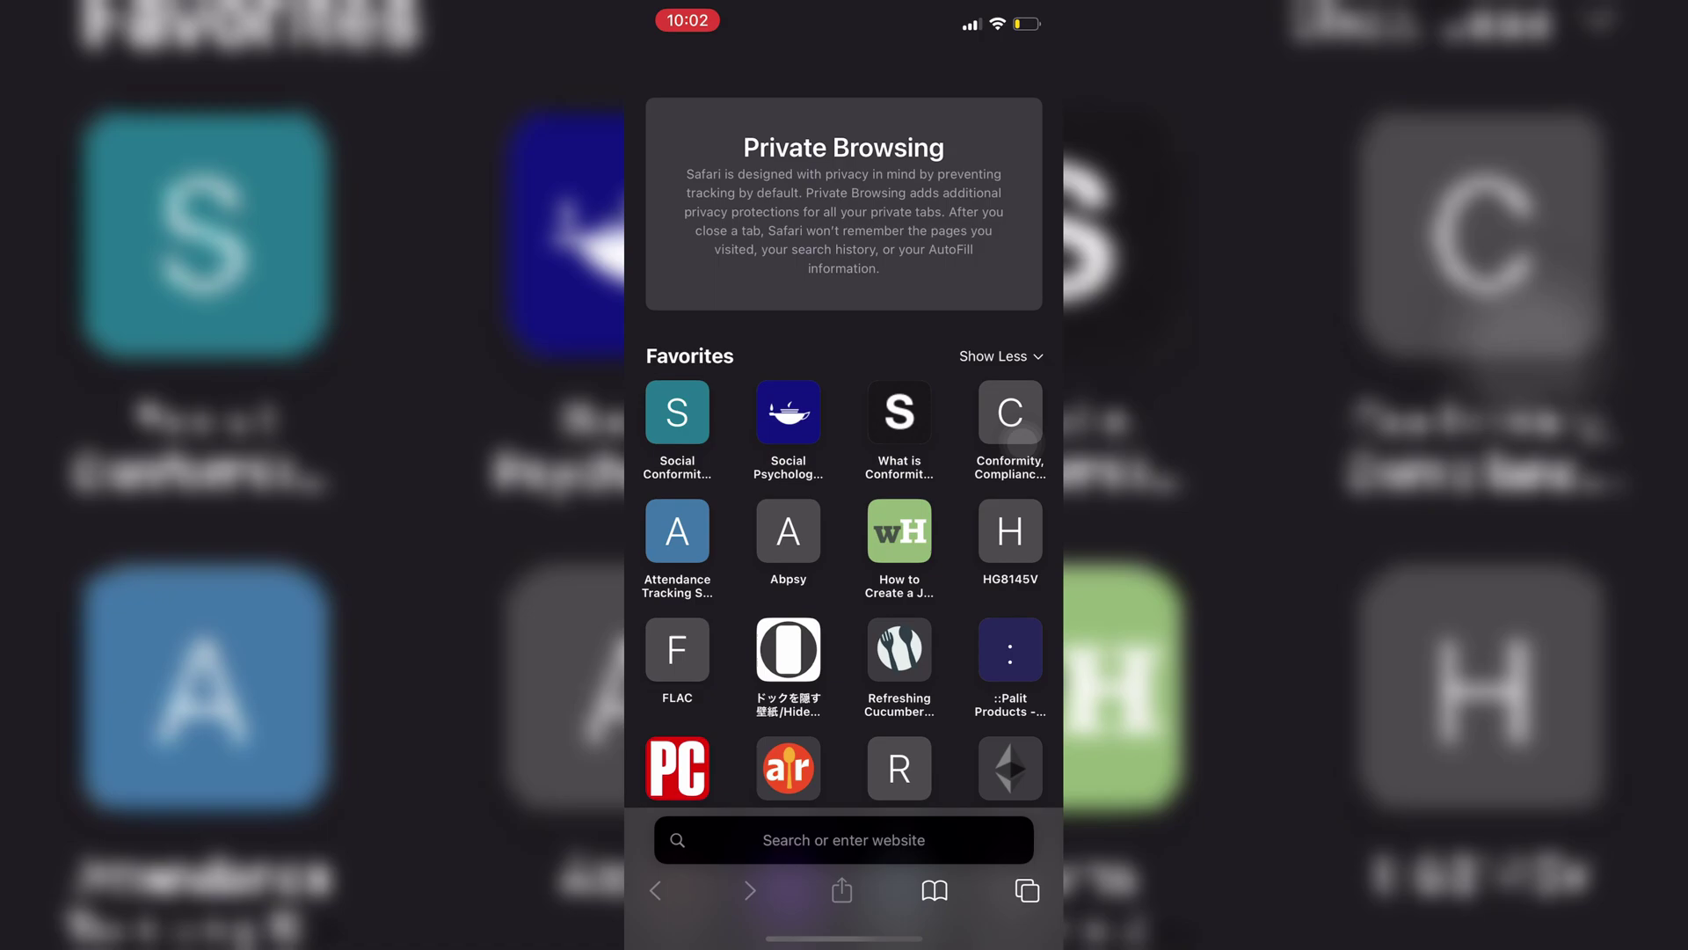
{"action": "left_click", "coordinate": [845, 839]}
{"action": "type", "text": "spo"}
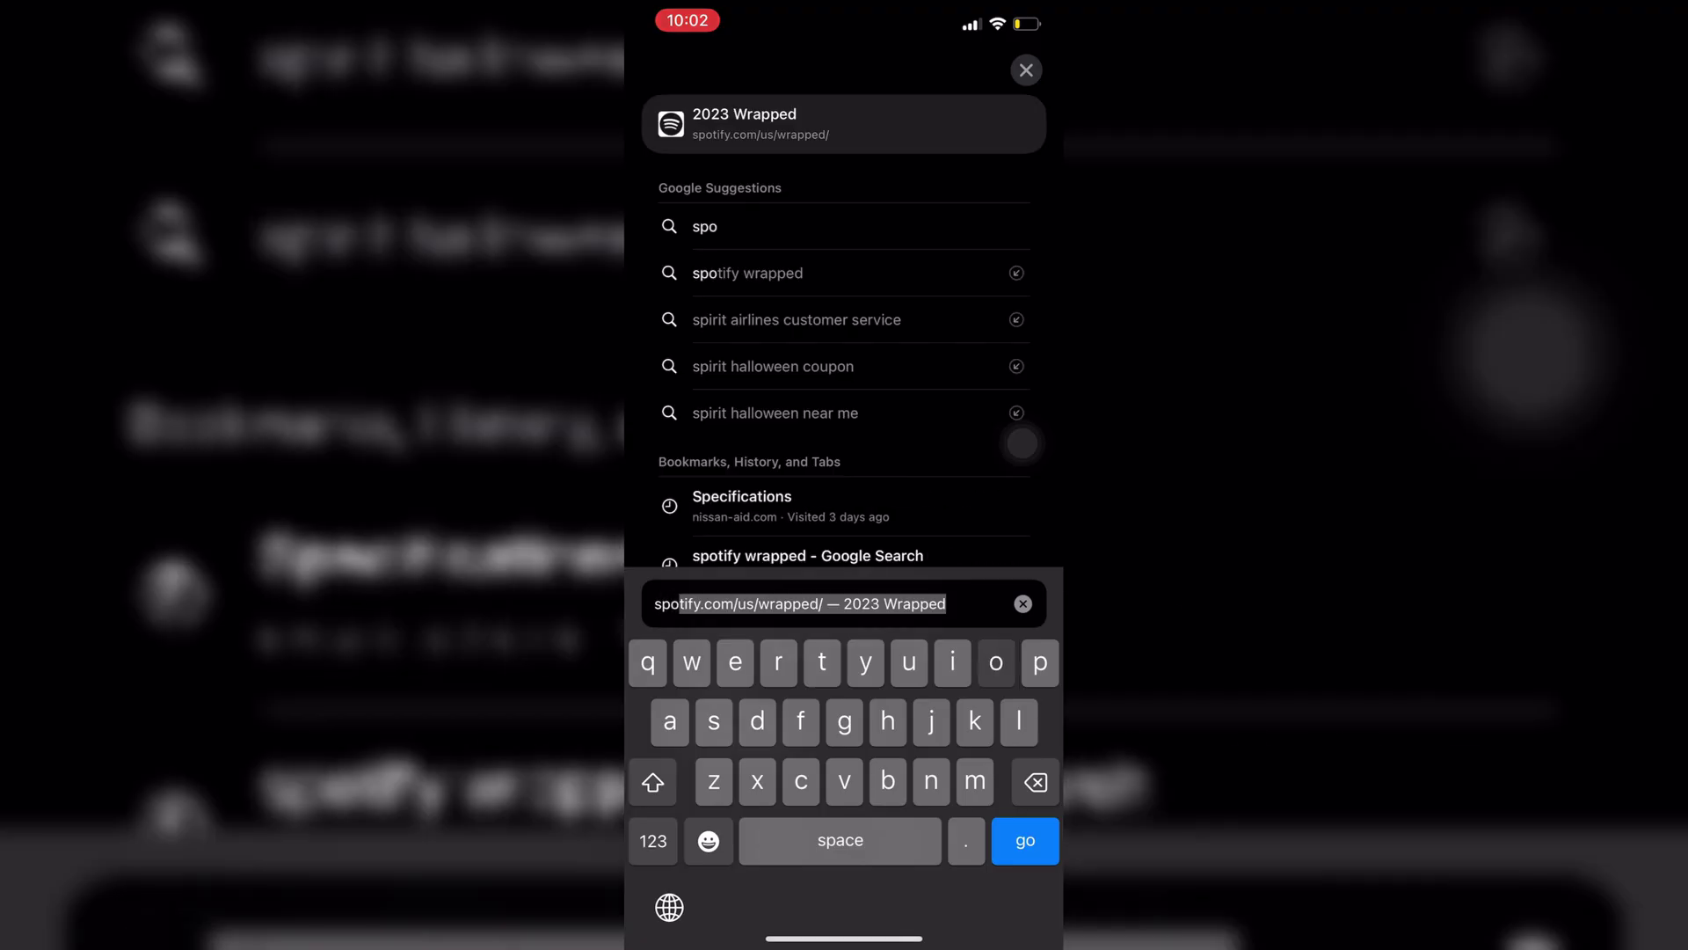
{"action": "type", "text": "tify.com"}
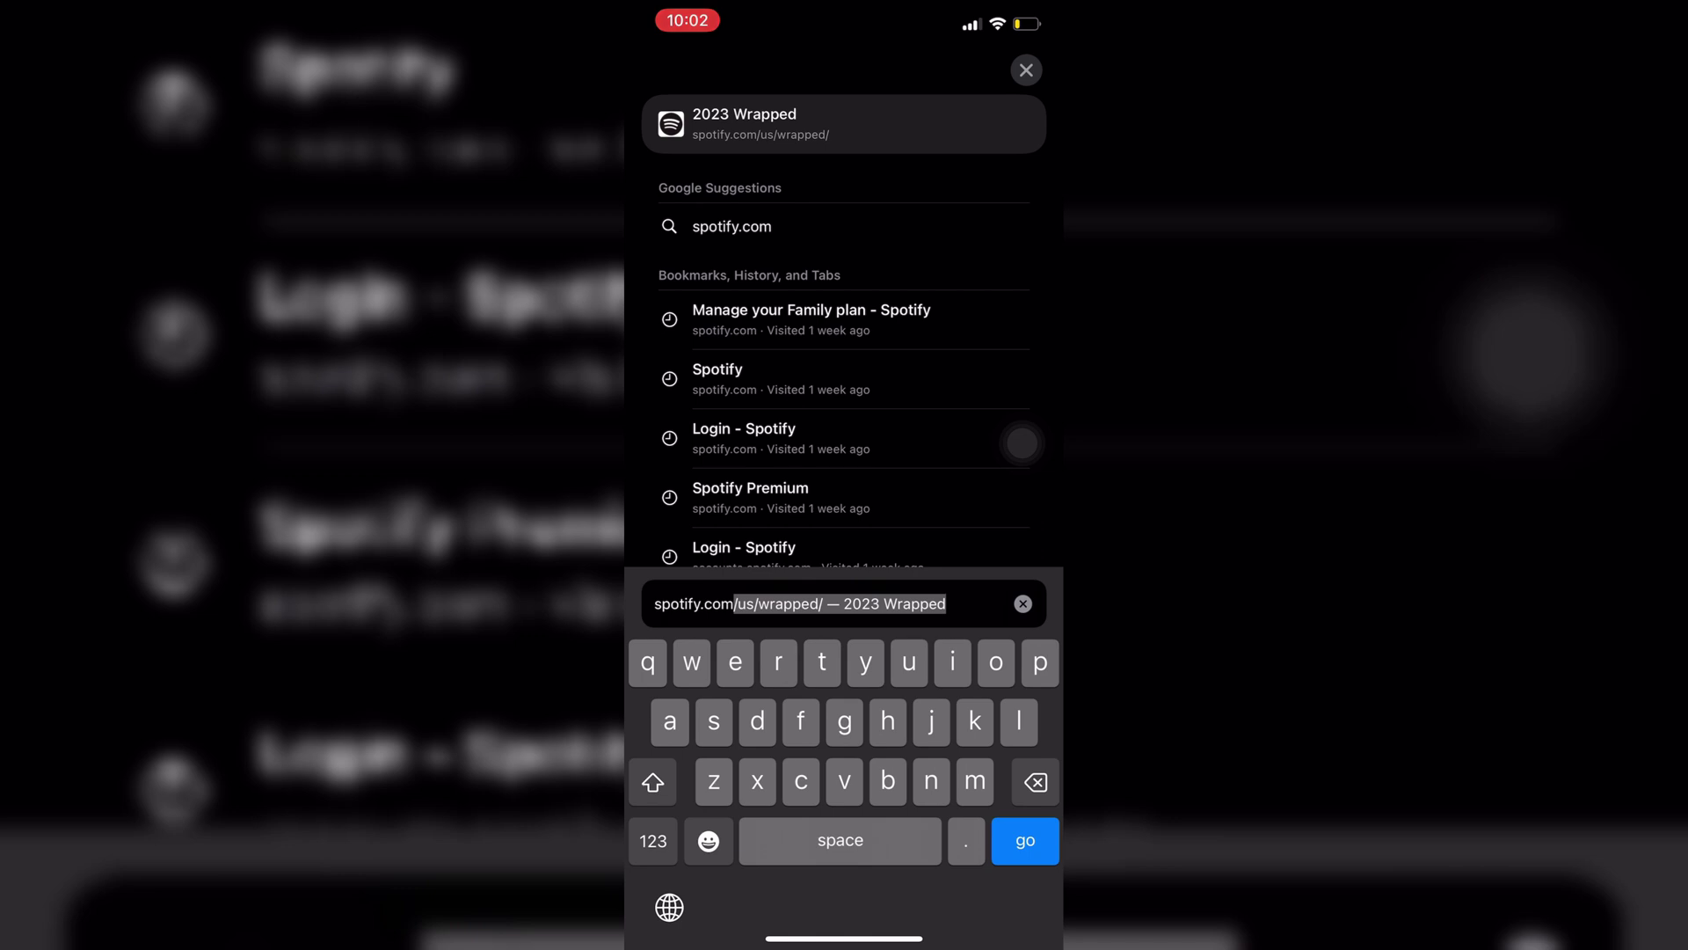
{"action": "key", "text": "BackSpace"}
{"action": "type", "text": "/u"}
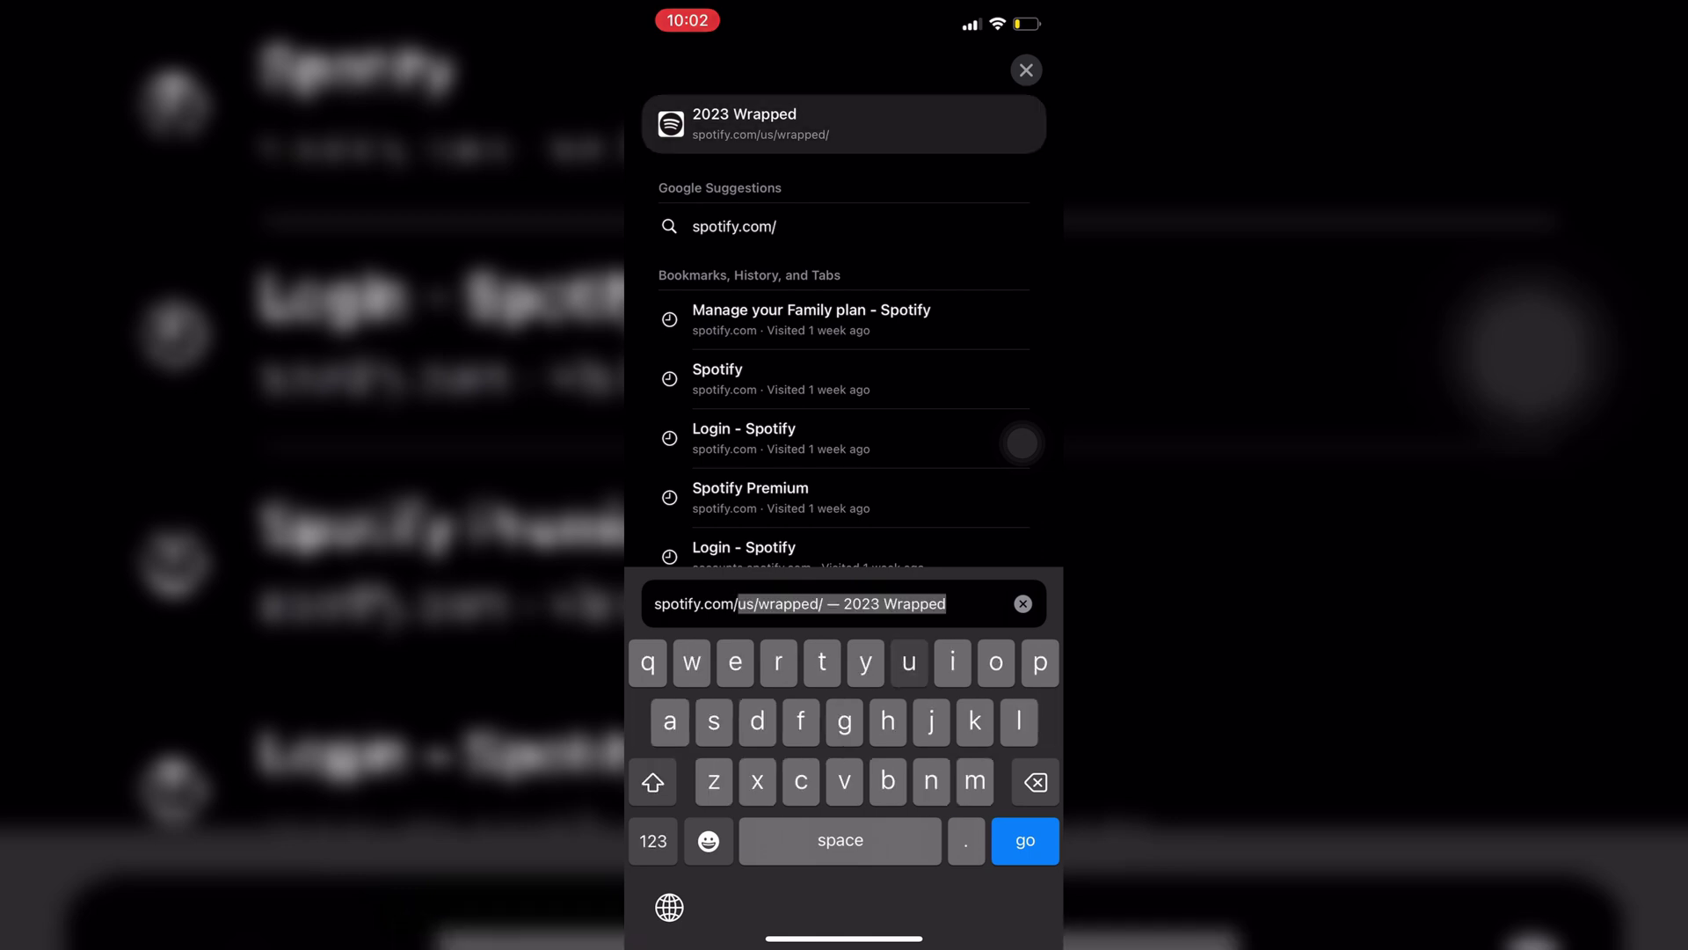
{"action": "type", "text": "s/w"}
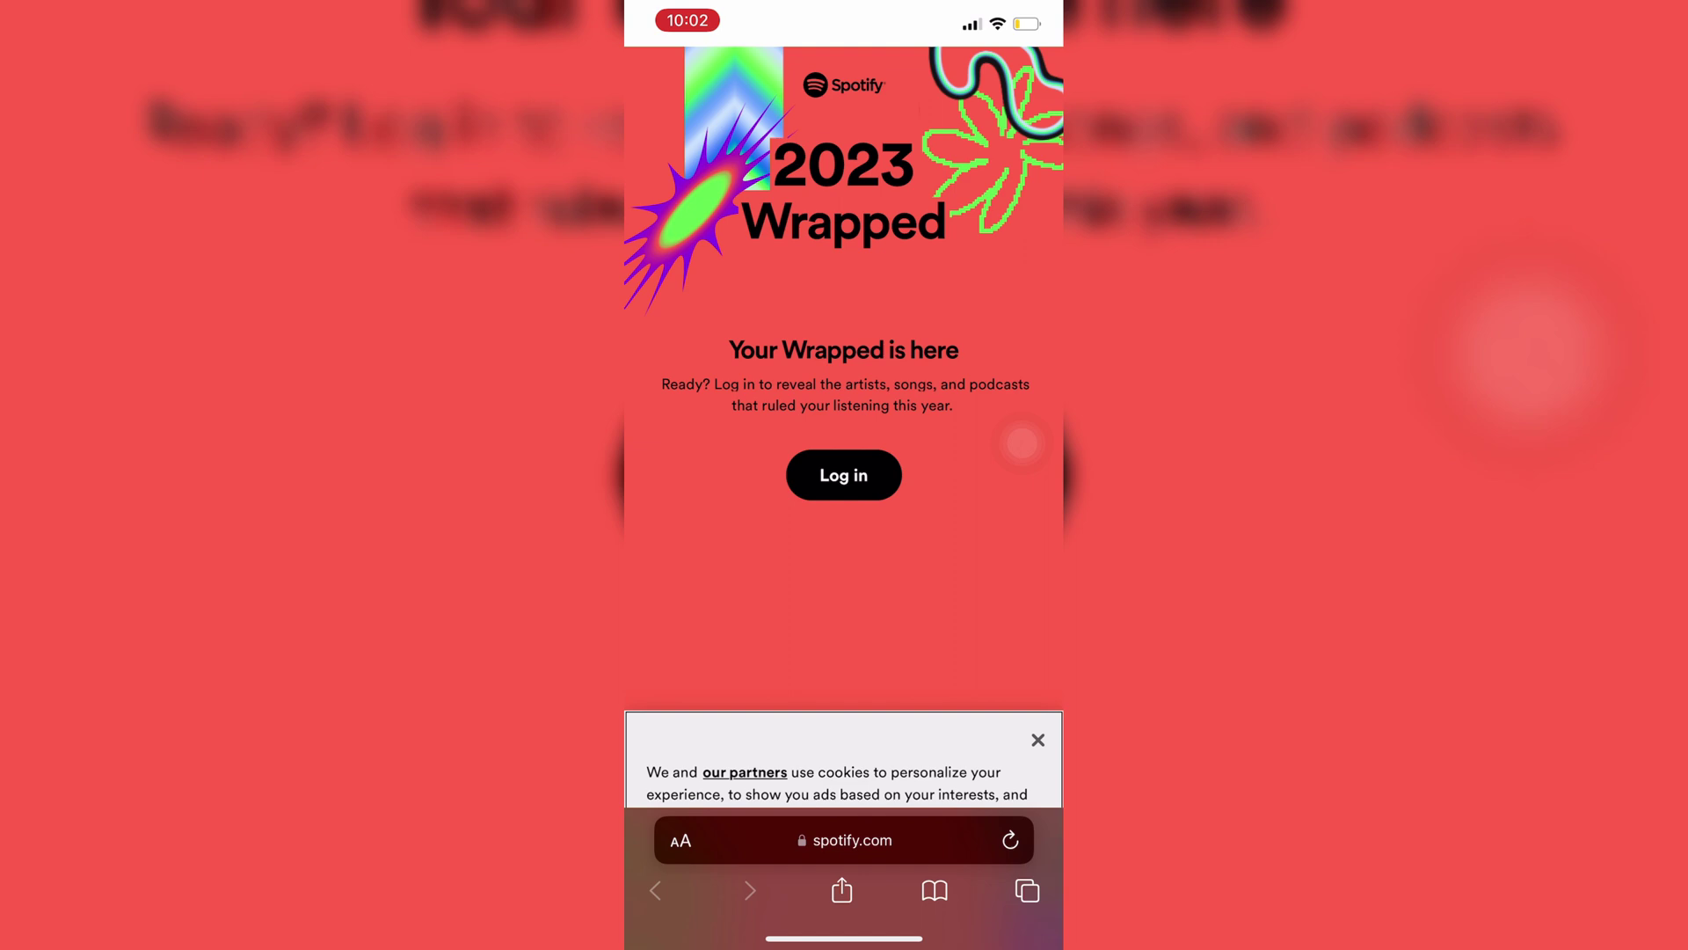
{"action": "scroll", "coordinate": [845, 396], "scroll_direction": "down", "scroll_amount": 3}
{"action": "scroll", "coordinate": [844, 475], "scroll_direction": "down", "scroll_amount": 15}
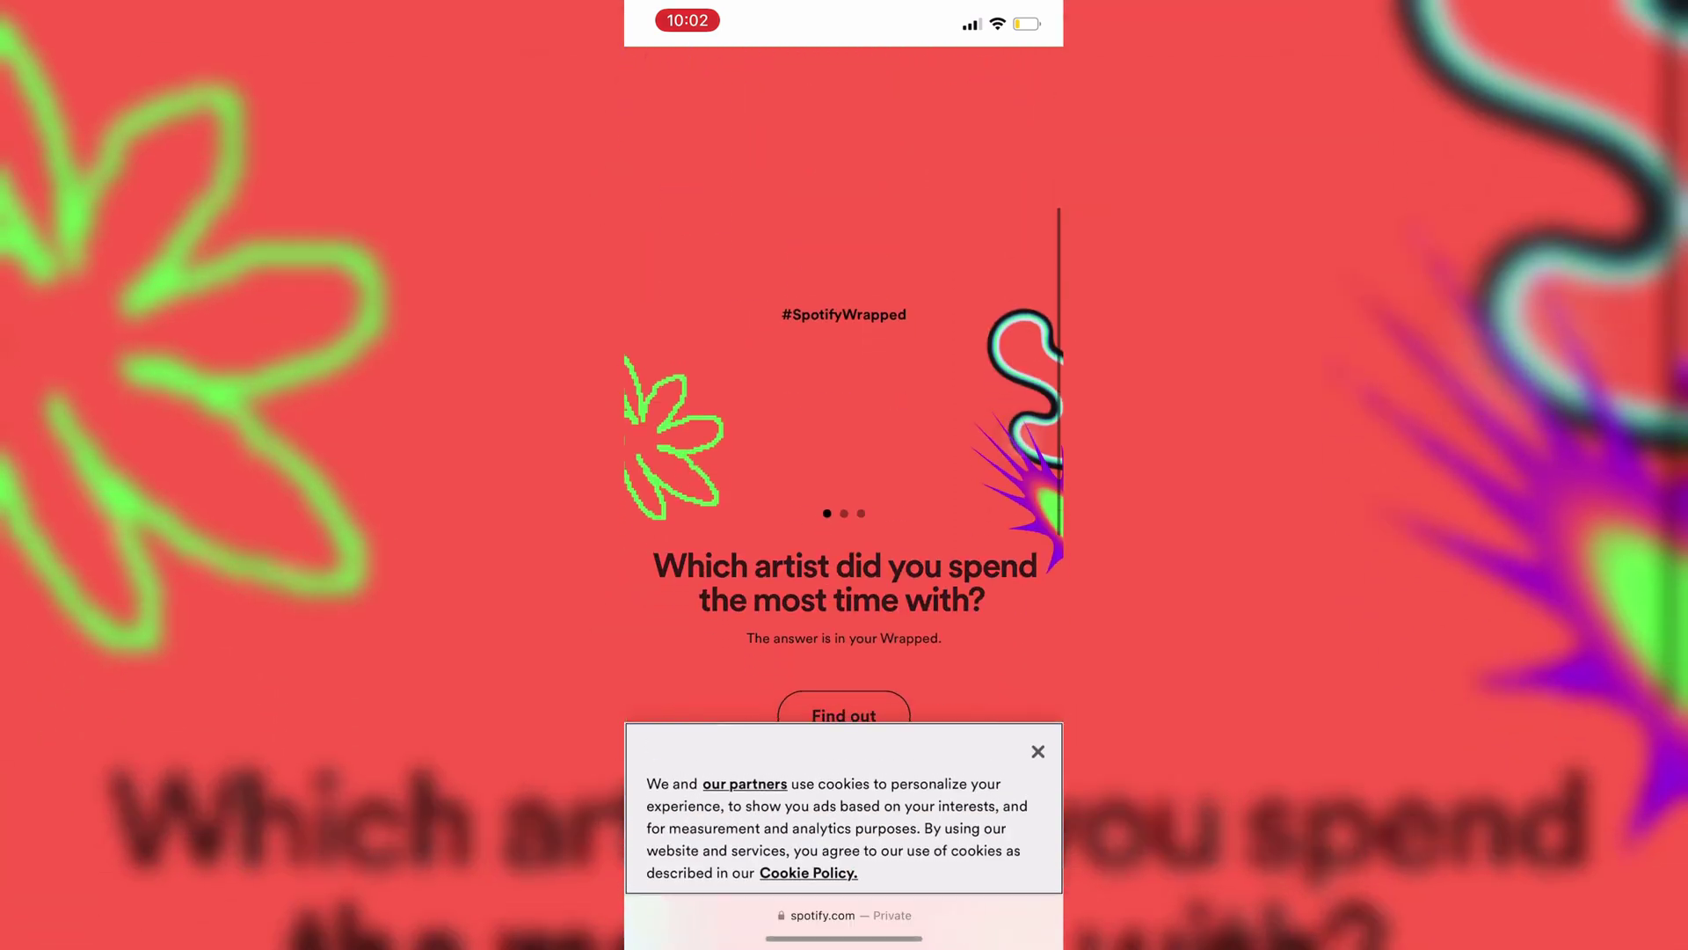
{"action": "scroll", "coordinate": [845, 395], "scroll_direction": "up", "scroll_amount": 15}
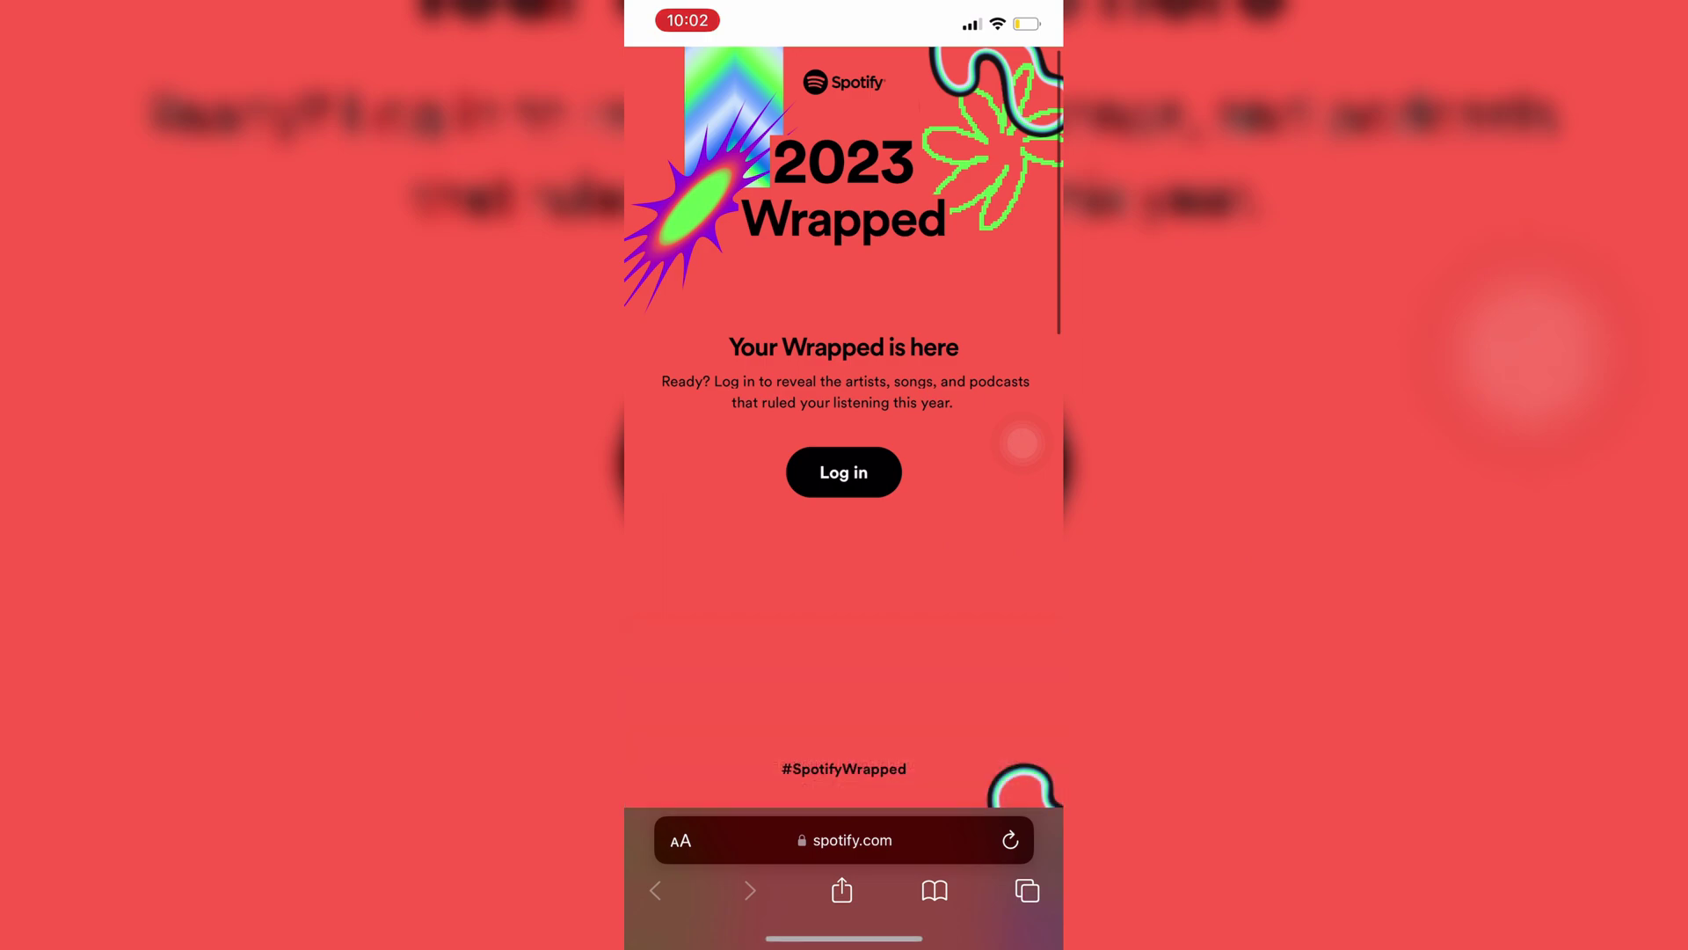
{"action": "scroll", "coordinate": [844, 476], "scroll_direction": "down", "scroll_amount": 15}
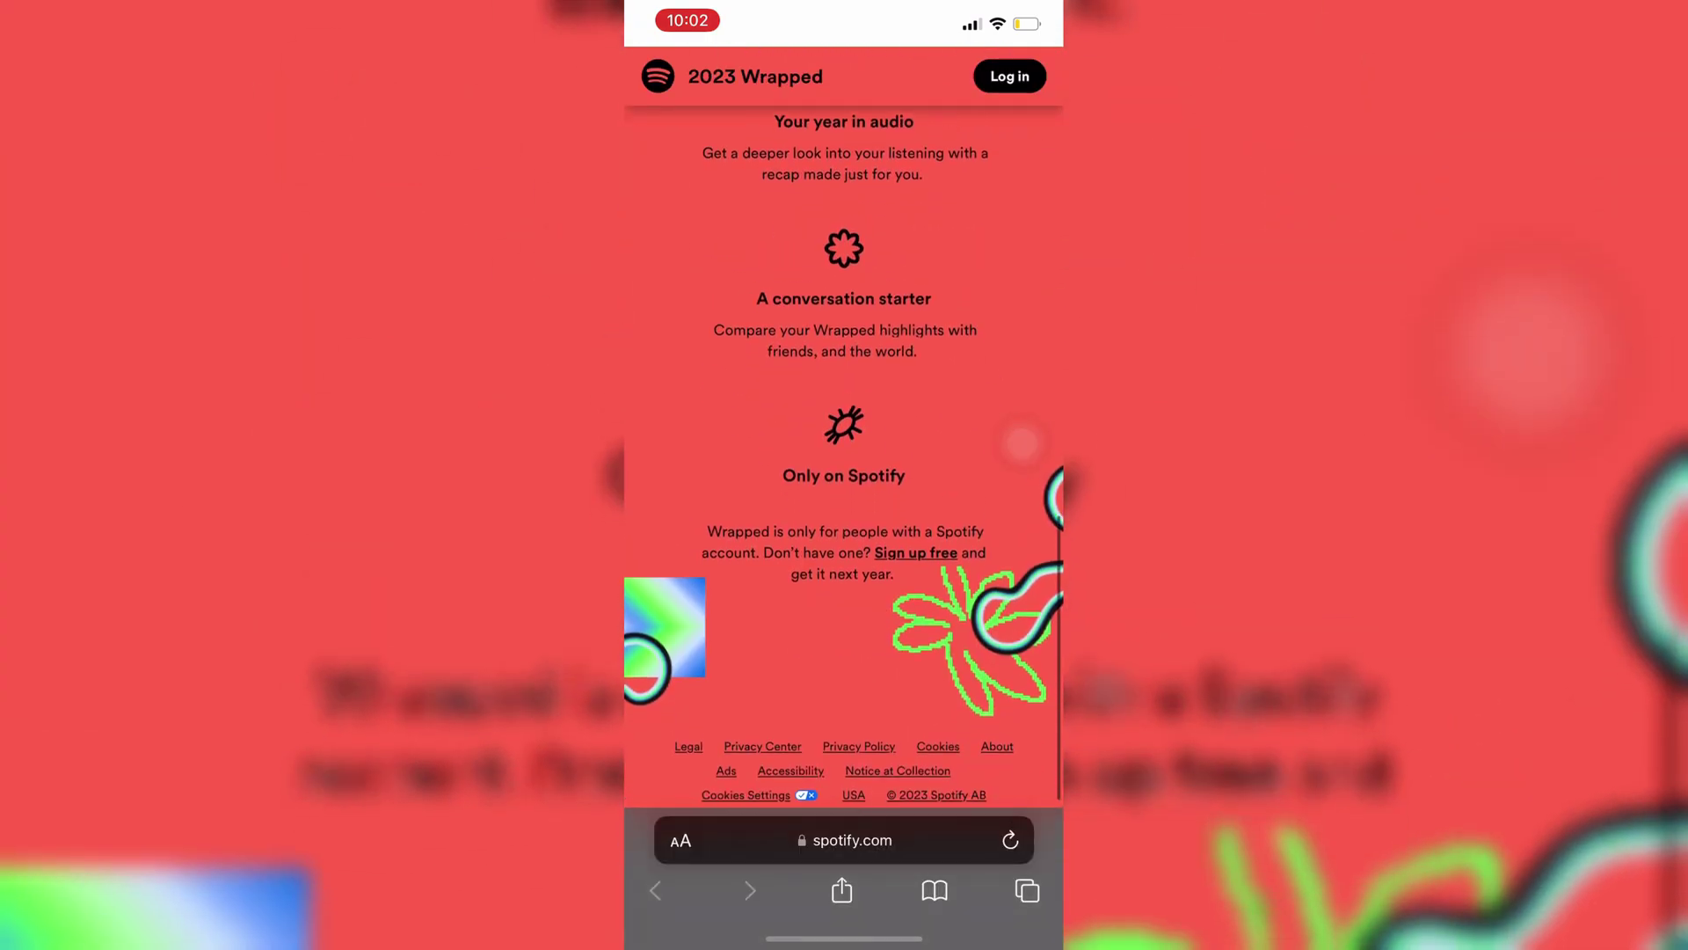